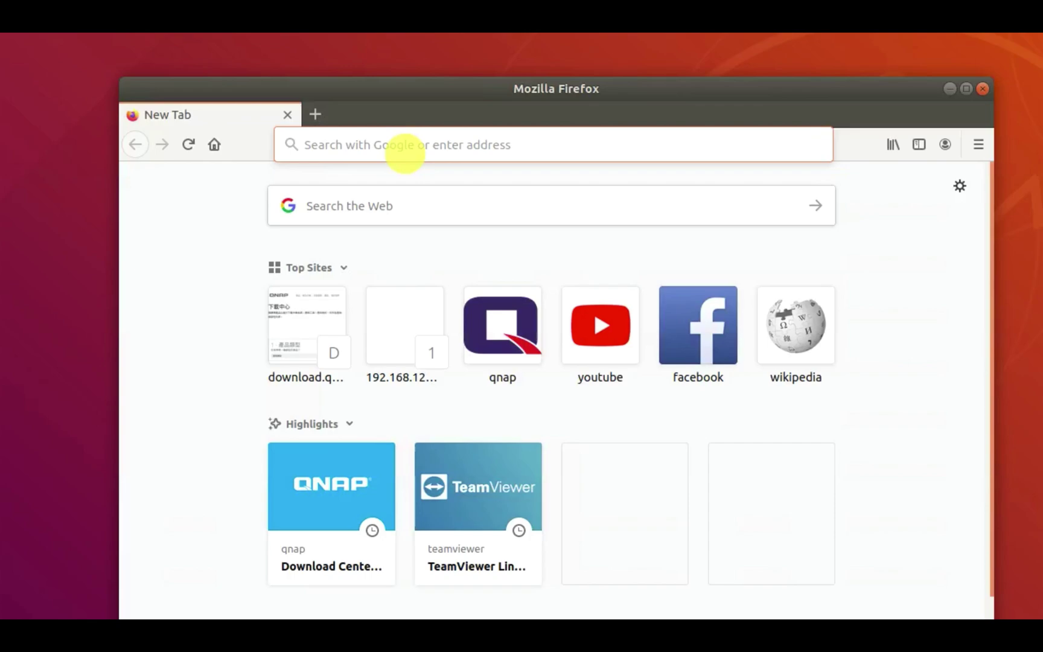
Open the QNAP Download Center at download.qnap.com and go to the product selection form
{"action": "left_click", "coordinate": [406, 154]}
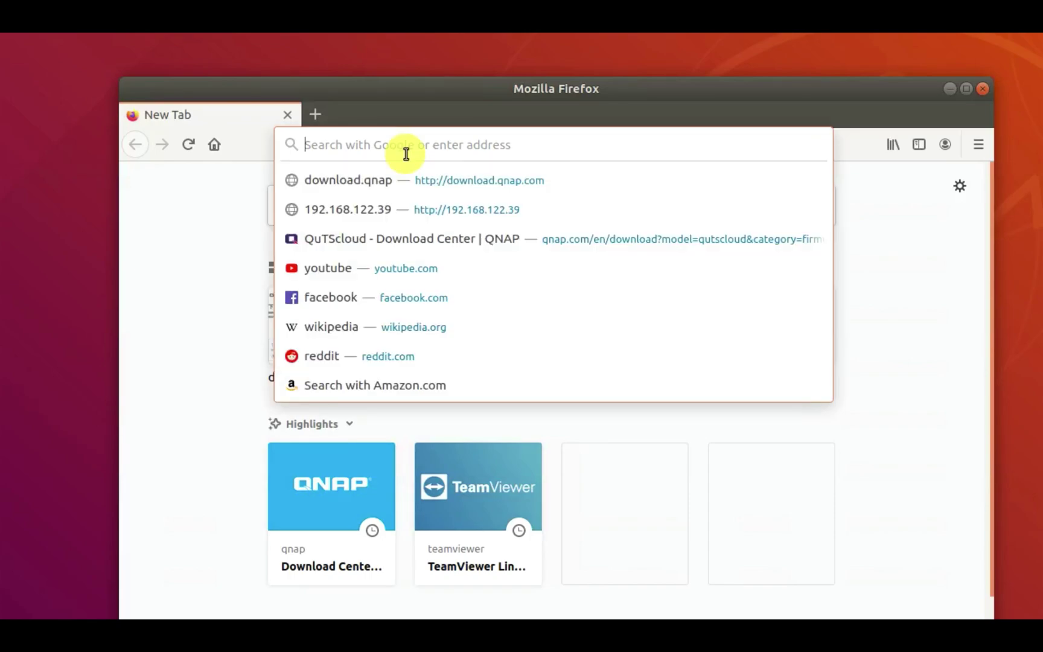
{"action": "type", "text": "download.qnap.com"}
{"action": "key", "text": "Return"}
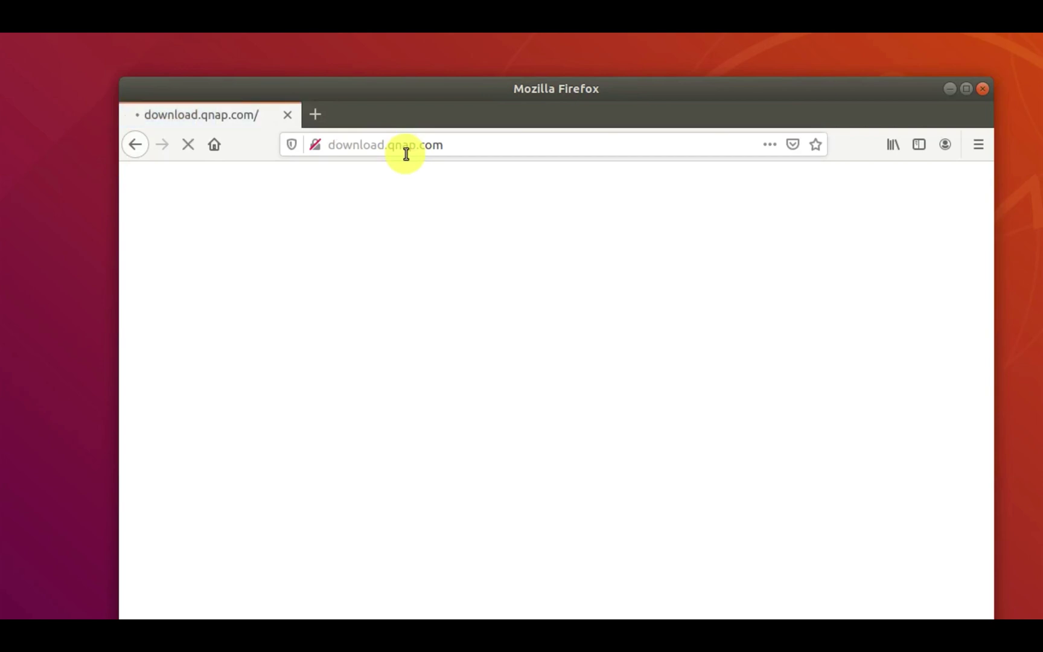
{"action": "scroll", "coordinate": [362, 386], "scroll_direction": "down", "scroll_amount": 5}
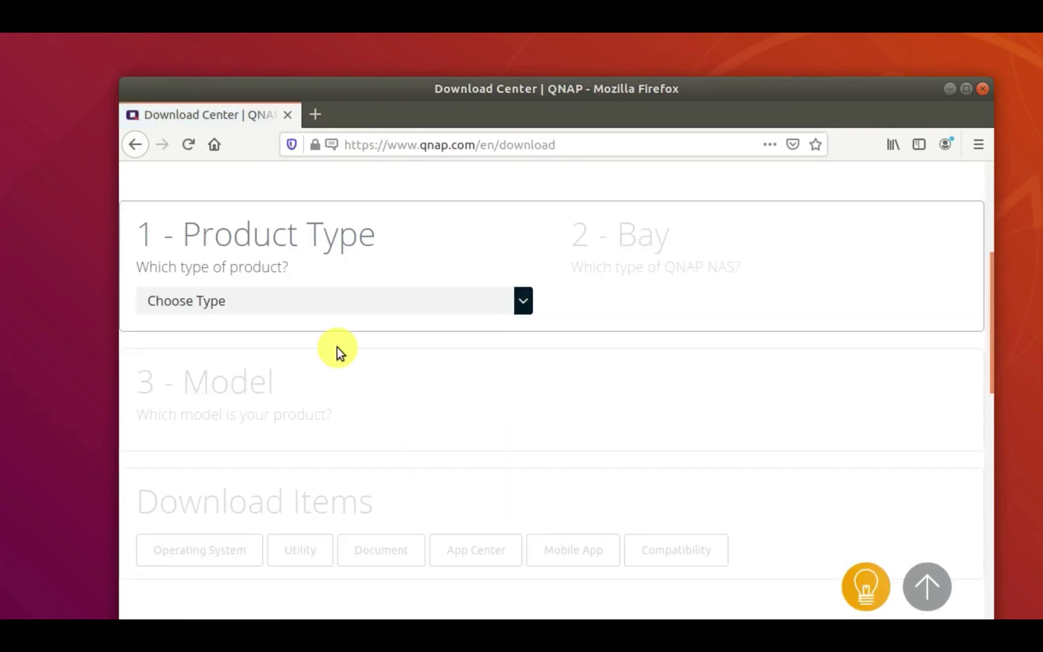
Choose QuTScloud as both the product type and the model, and bring up its operating system downloads
{"action": "left_click", "coordinate": [301, 296]}
{"action": "left_click", "coordinate": [305, 375]}
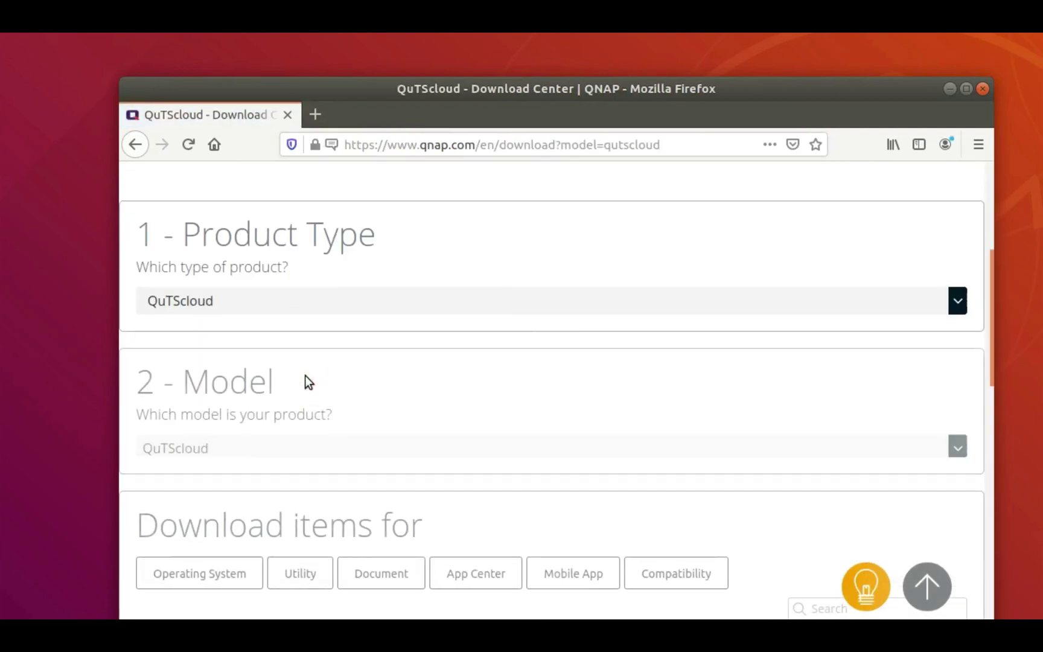
{"action": "left_click", "coordinate": [308, 458]}
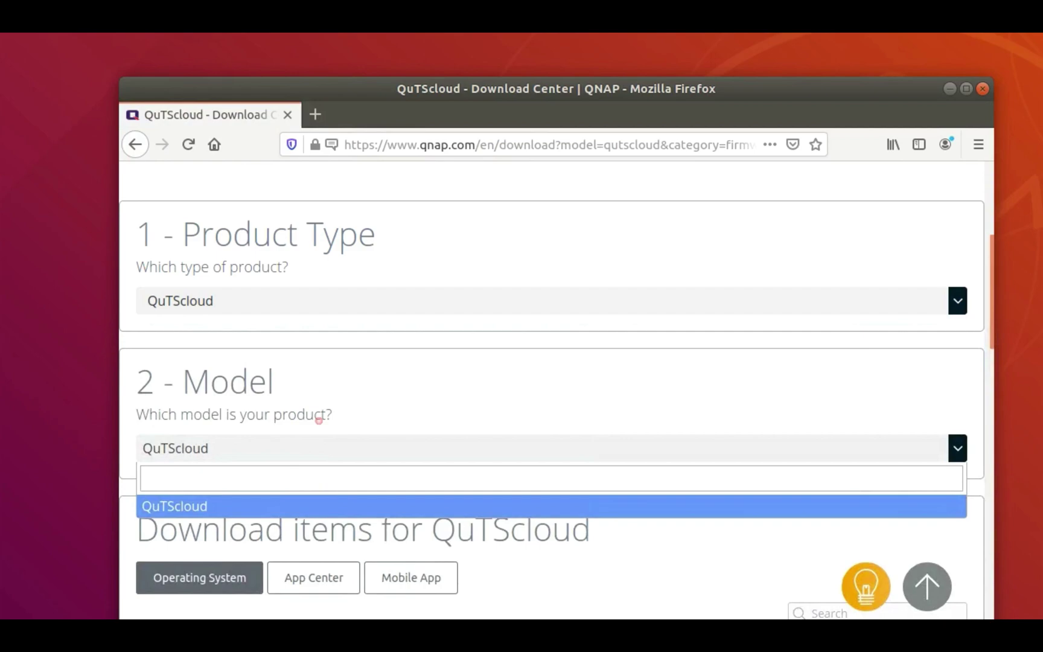
{"action": "left_click", "coordinate": [380, 456]}
{"action": "scroll", "coordinate": [380, 456], "scroll_direction": "down", "scroll_amount": 5}
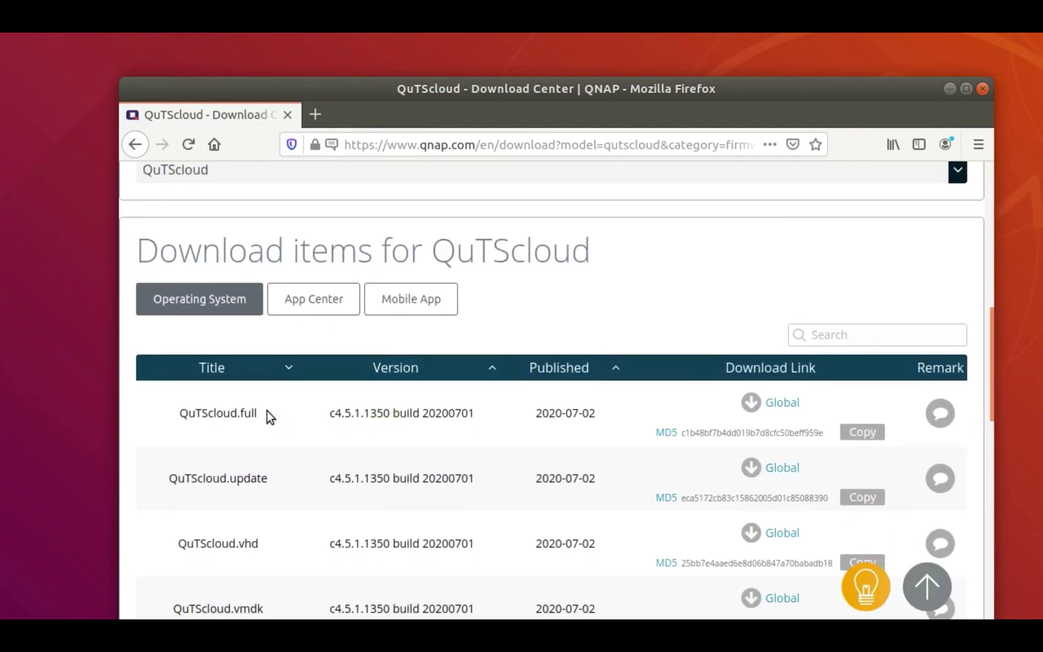
Examine the QuTScloud.full download link and the F_TS-KVM-CLD_20200729-c4.5.2.img file in the VirtualMachine folder
{"action": "left_click_drag", "start_coordinate": [269, 416], "coordinate": [169, 417]}
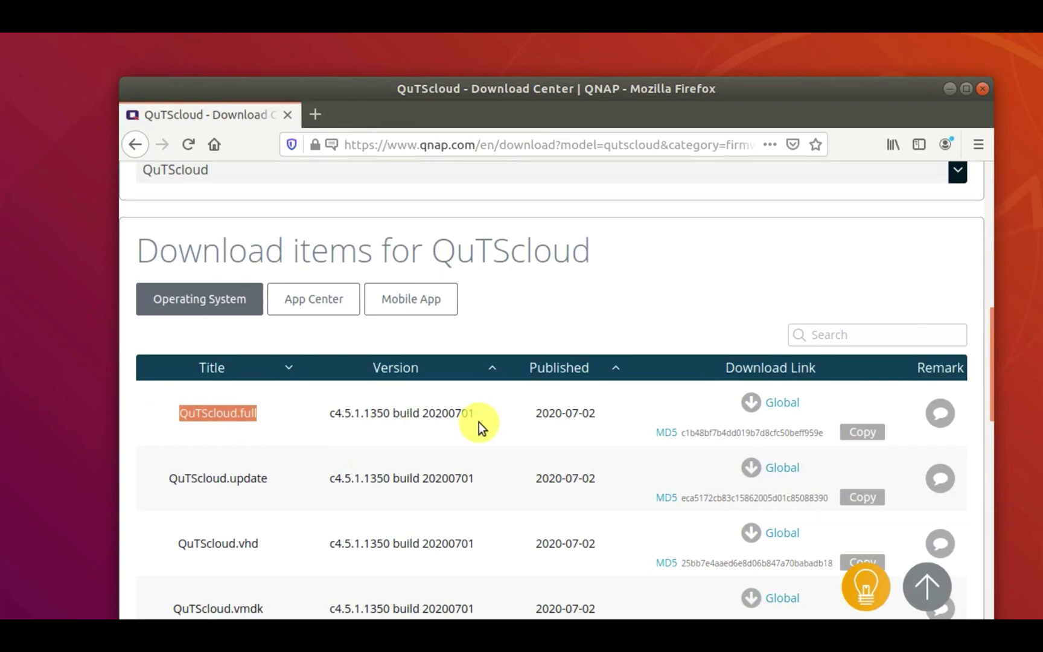
{"action": "right_click", "coordinate": [787, 404]}
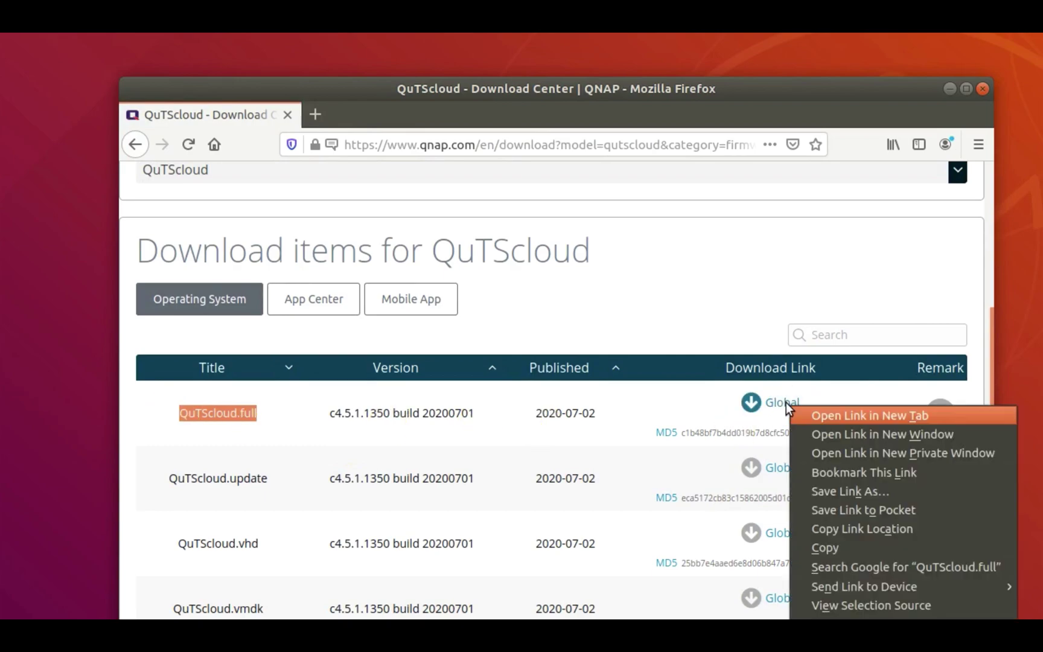
{"action": "left_click", "coordinate": [798, 101]}
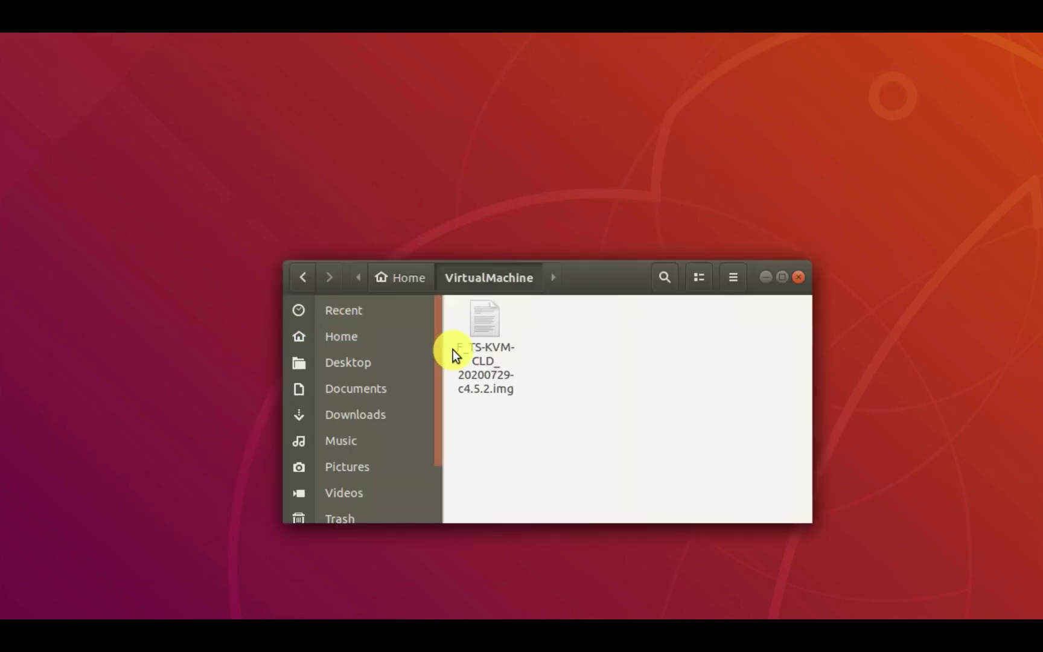
{"action": "left_click", "coordinate": [454, 351]}
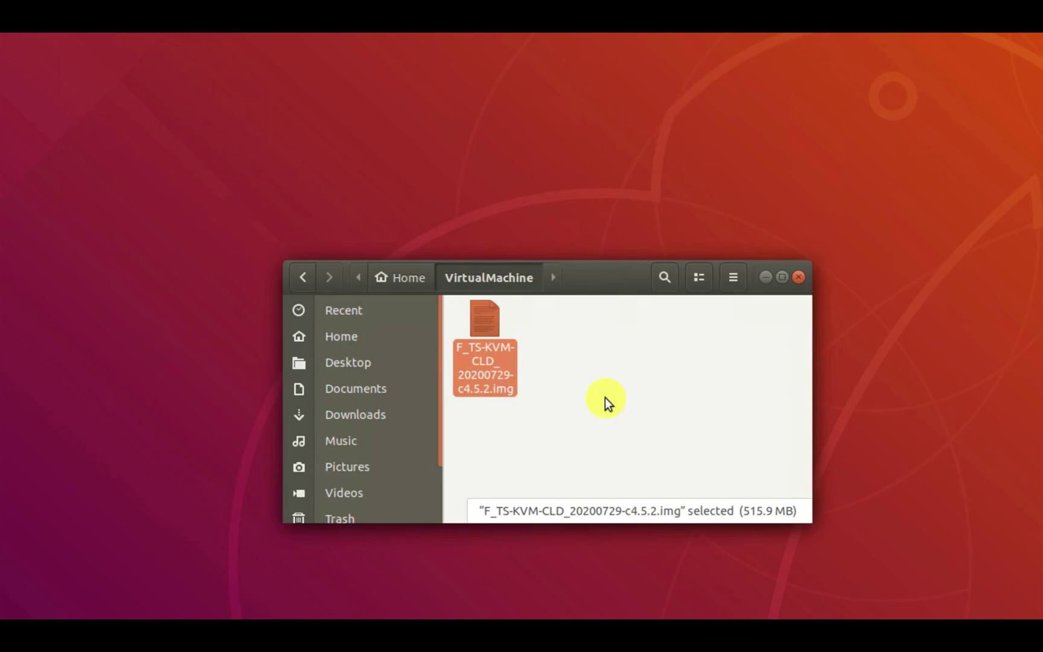
{"action": "left_click", "coordinate": [558, 421]}
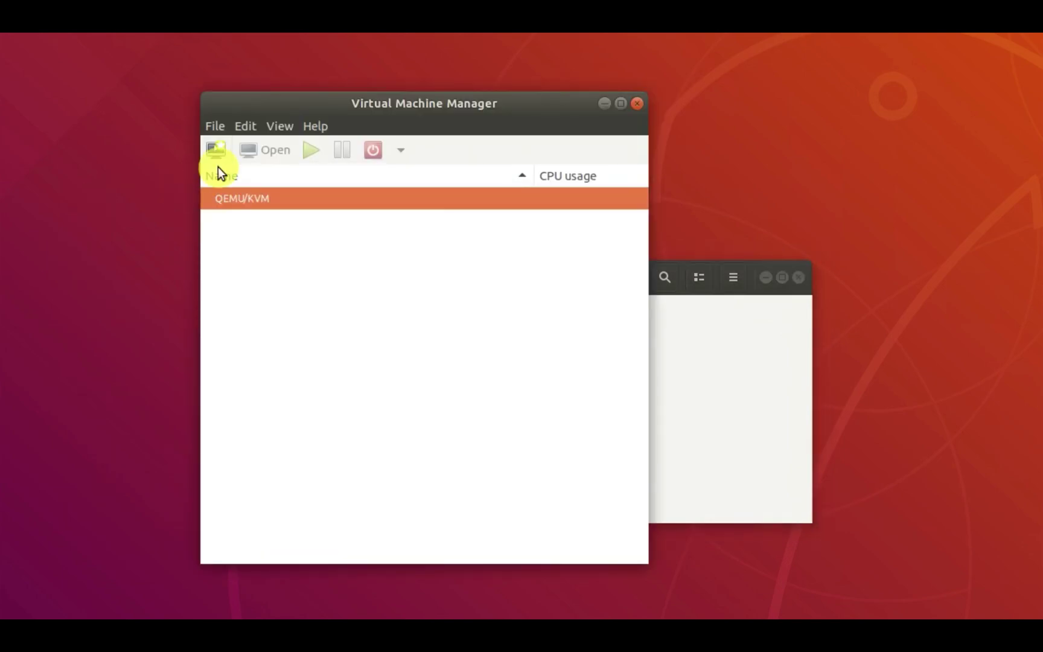
In Virtual Machine Manager, start creating a new virtual machine by importing an existing disk image
{"action": "left_click", "coordinate": [212, 149]}
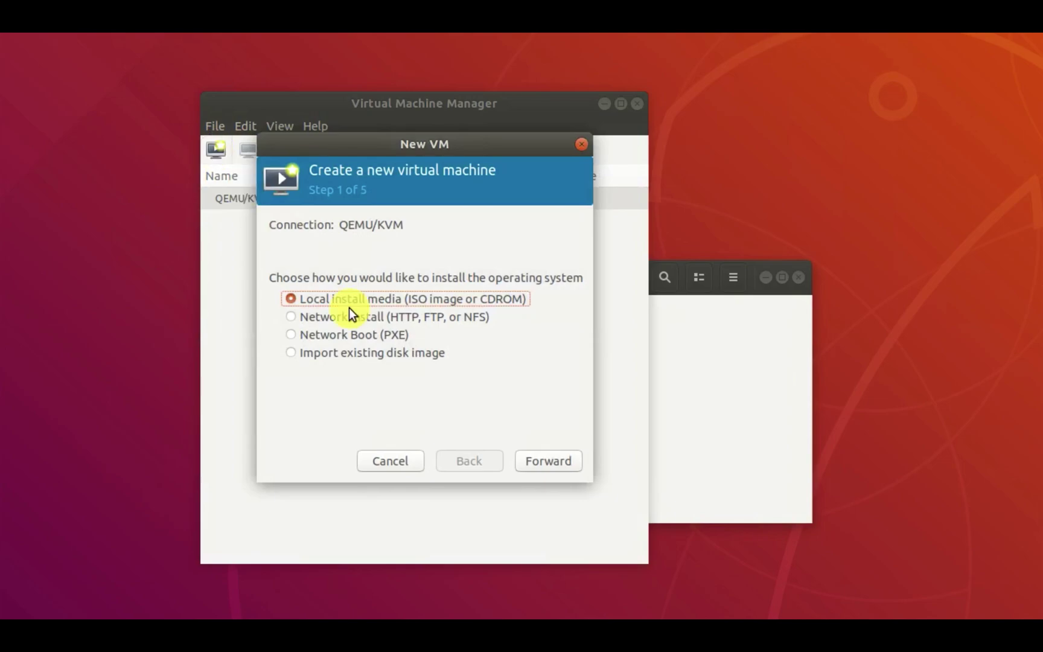
{"action": "left_click", "coordinate": [375, 340]}
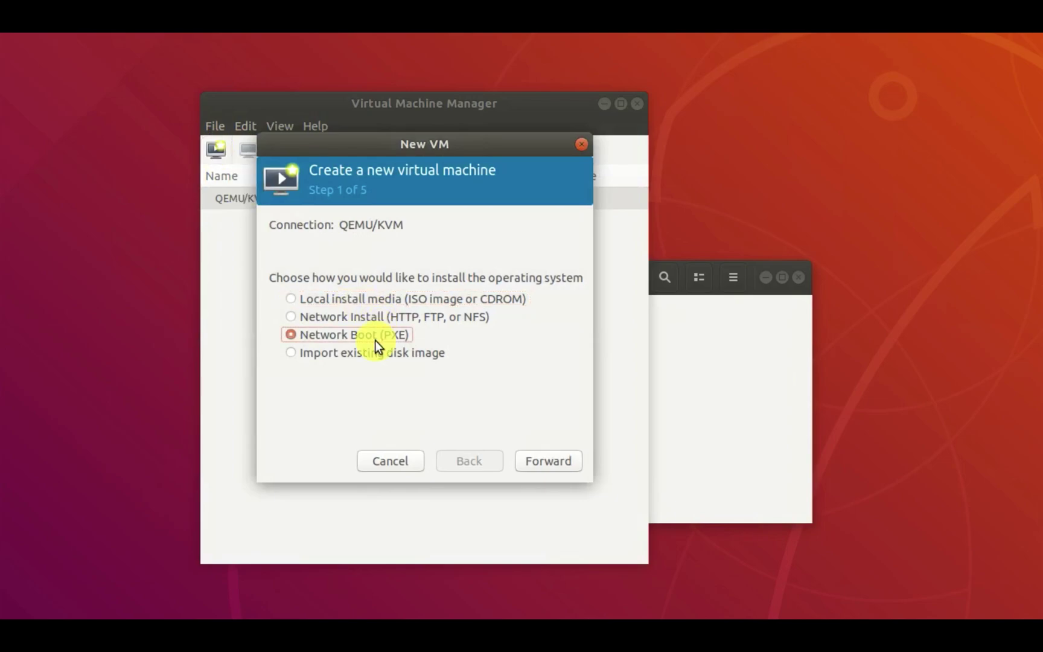
{"action": "left_click", "coordinate": [380, 354]}
{"action": "left_click", "coordinate": [554, 461]}
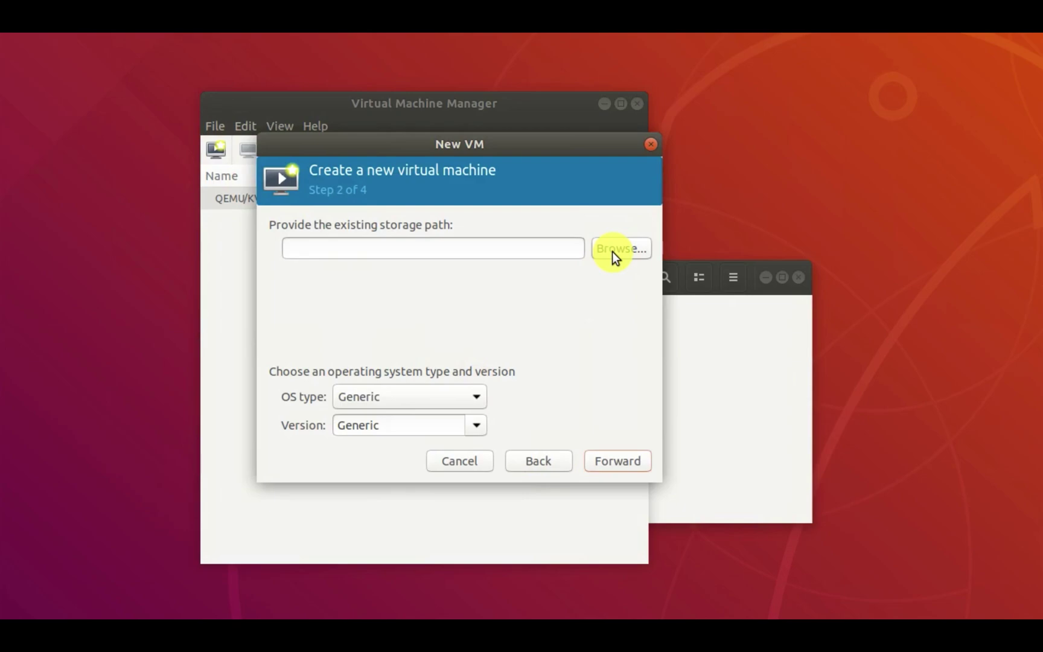
Set the existing storage path to the local image F_TS-KVM-CLD_20200729-c4.5.2.img in the VirtualMachine folder
{"action": "left_click", "coordinate": [612, 251]}
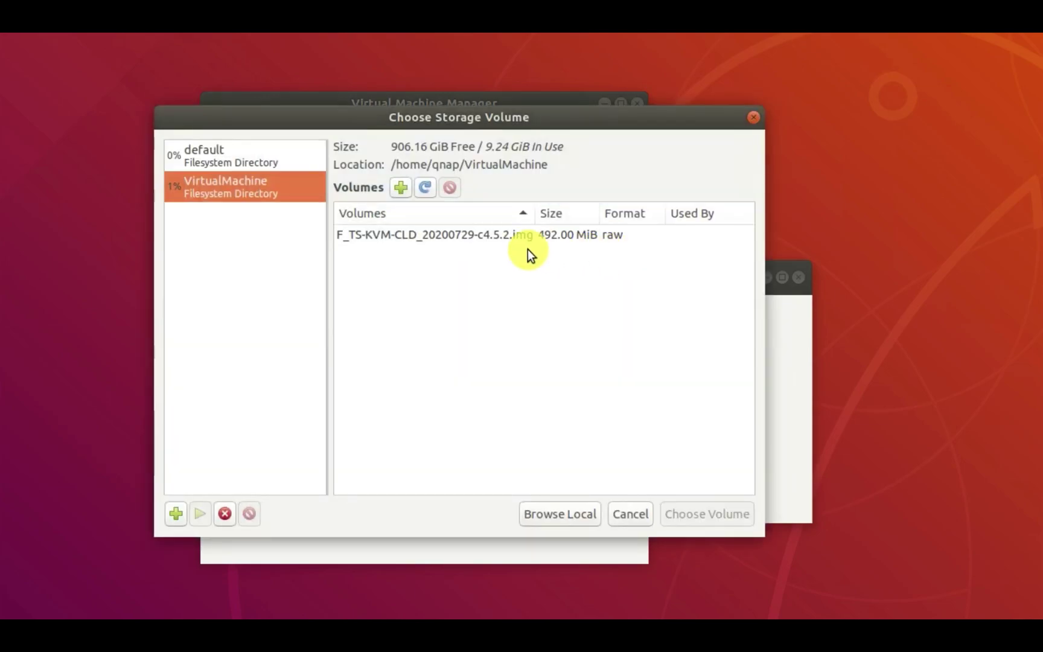
{"action": "left_click", "coordinate": [553, 514]}
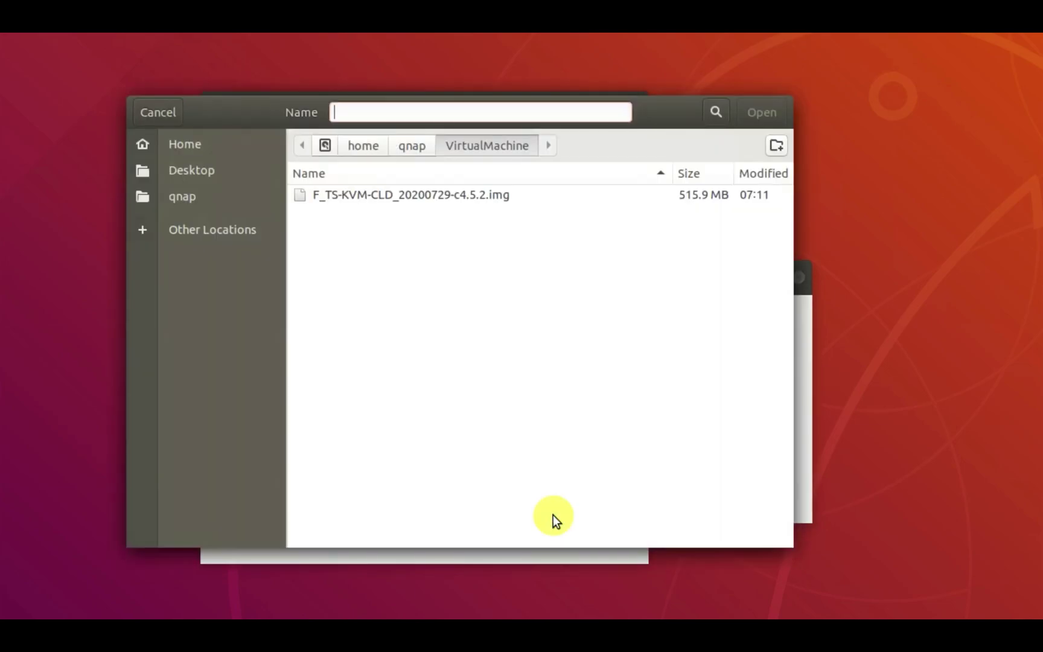
{"action": "left_click", "coordinate": [386, 196]}
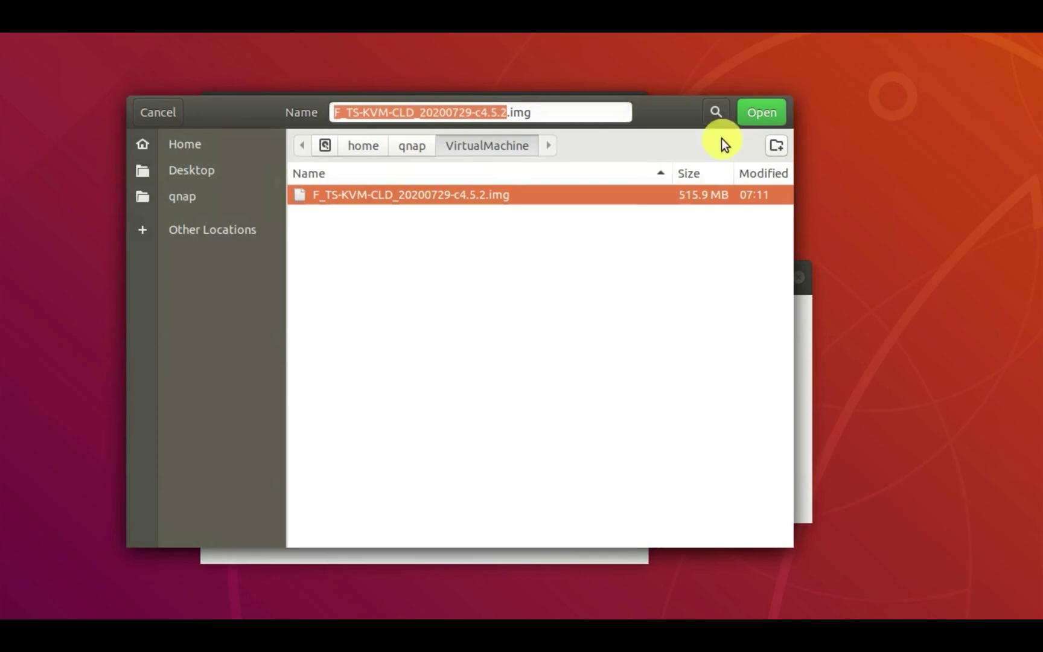
{"action": "left_click", "coordinate": [755, 110]}
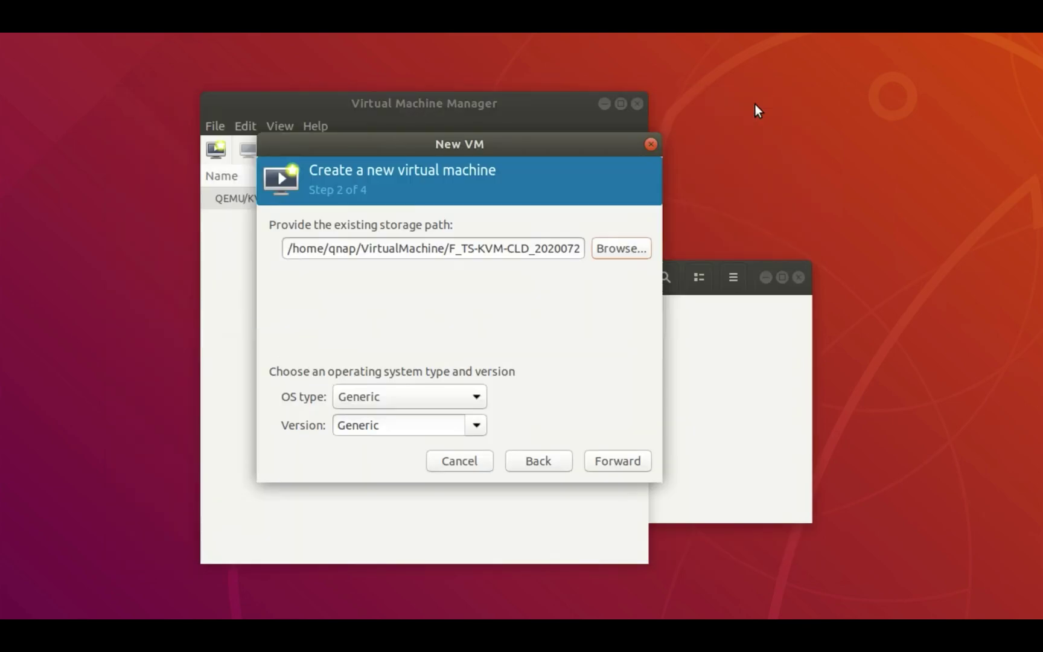
Set the OS type to Linux with version Ubuntu 18.04 LTS, and continue to the memory and CPU settings
{"action": "left_click", "coordinate": [472, 398]}
{"action": "left_click", "coordinate": [456, 415]}
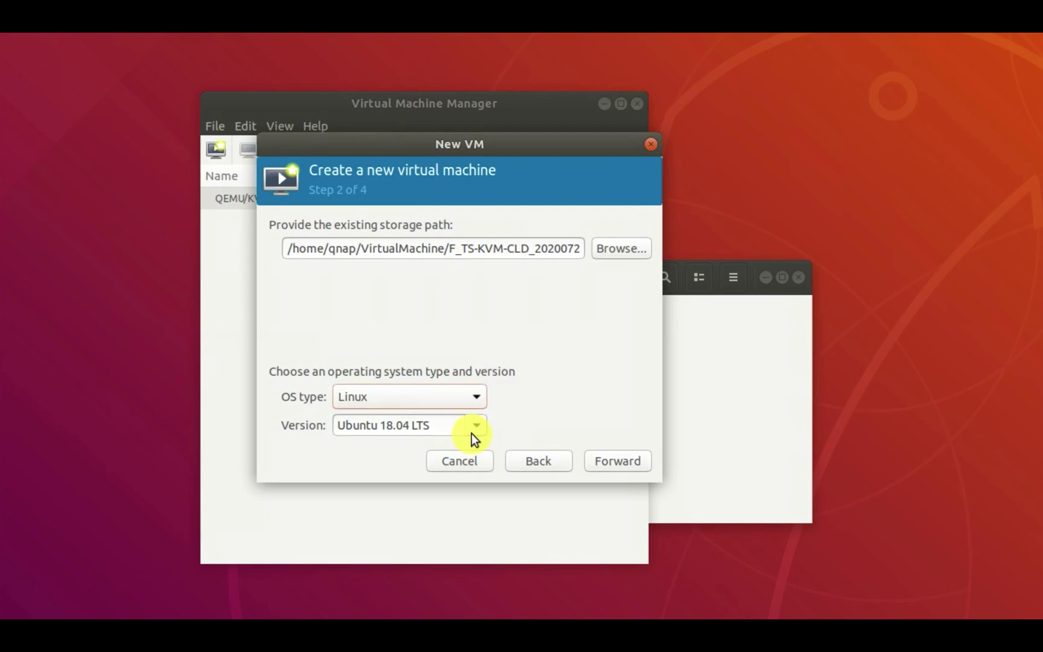
{"action": "left_click", "coordinate": [472, 433]}
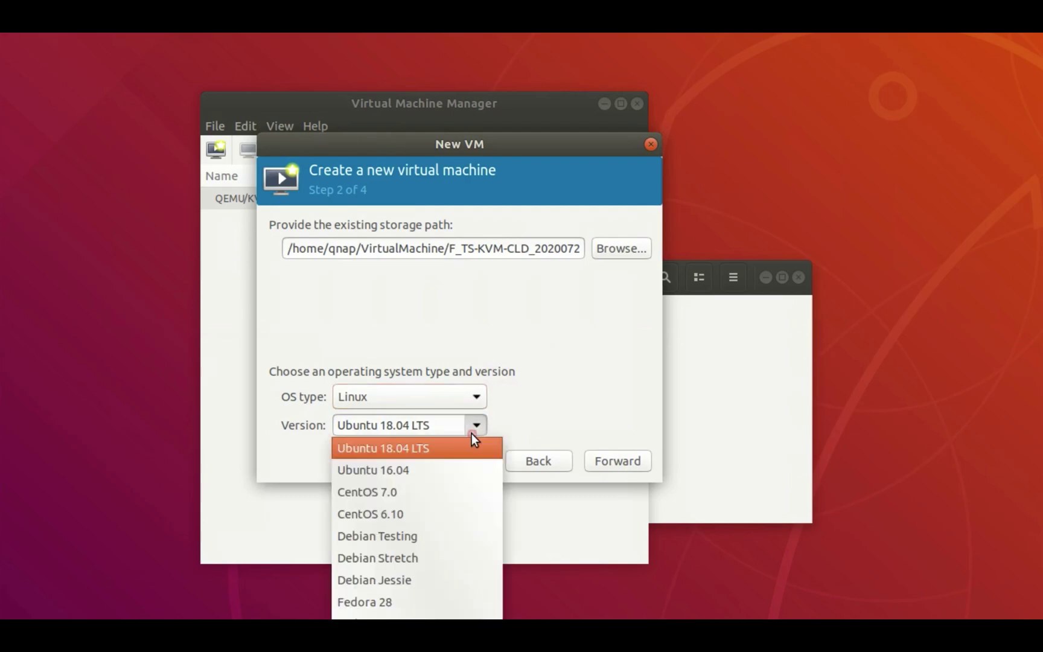
{"action": "left_click", "coordinate": [472, 436]}
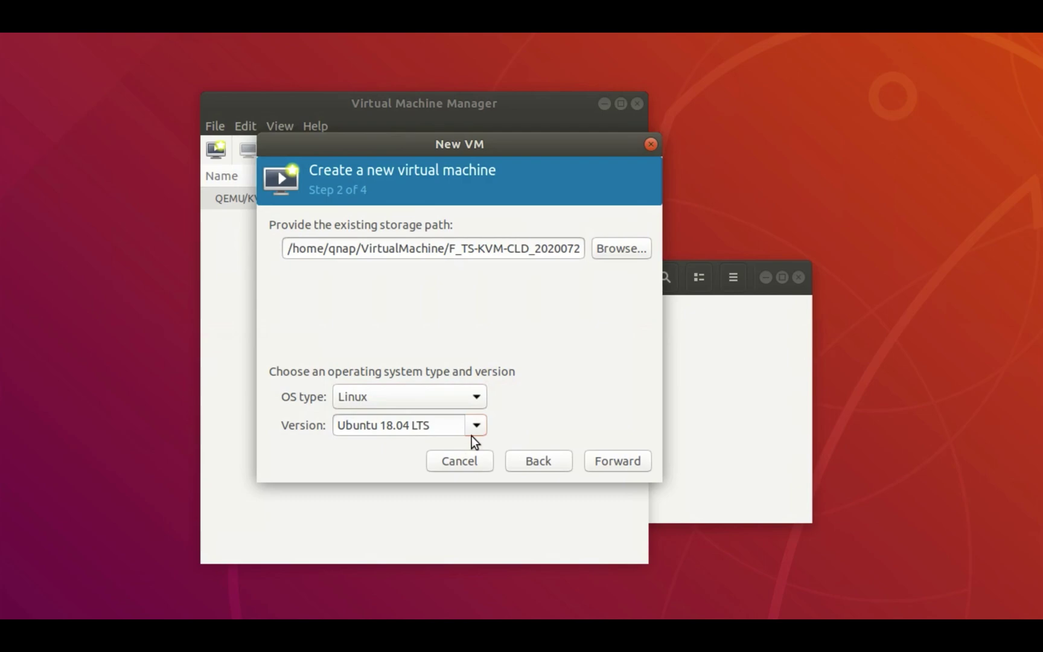
{"action": "left_click", "coordinate": [605, 465]}
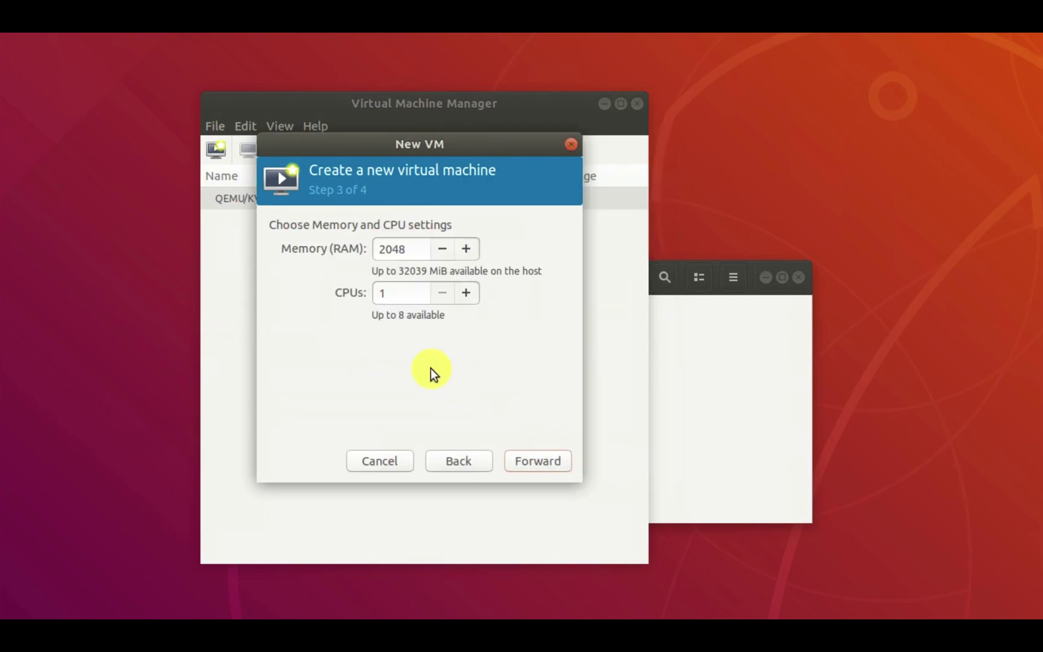
Give the virtual machine 4096 MiB of memory and 2 CPUs, and continue to the final setup page
{"action": "left_click_drag", "start_coordinate": [407, 247], "coordinate": [383, 243]}
{"action": "type", "text": "4096"}
{"action": "key", "text": "Tab"}
{"action": "type", "text": "2"}
{"action": "left_click", "coordinate": [538, 461]}
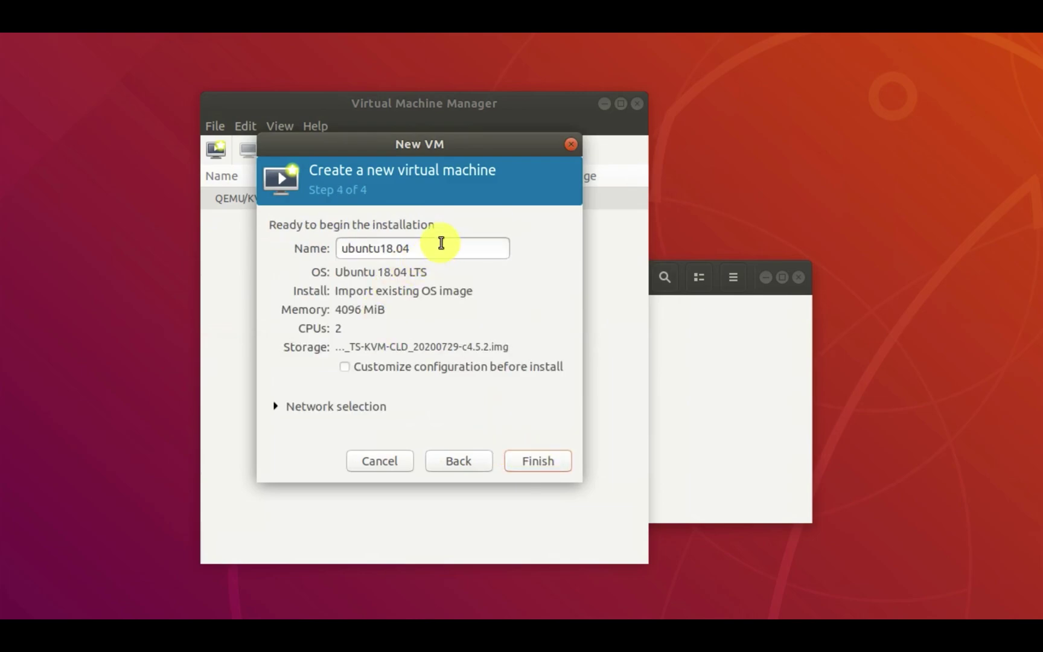
Name the virtual machine QuTScloudc452, enable customizing the configuration before install, and finish the wizard
{"action": "left_click_drag", "start_coordinate": [441, 243], "coordinate": [237, 241]}
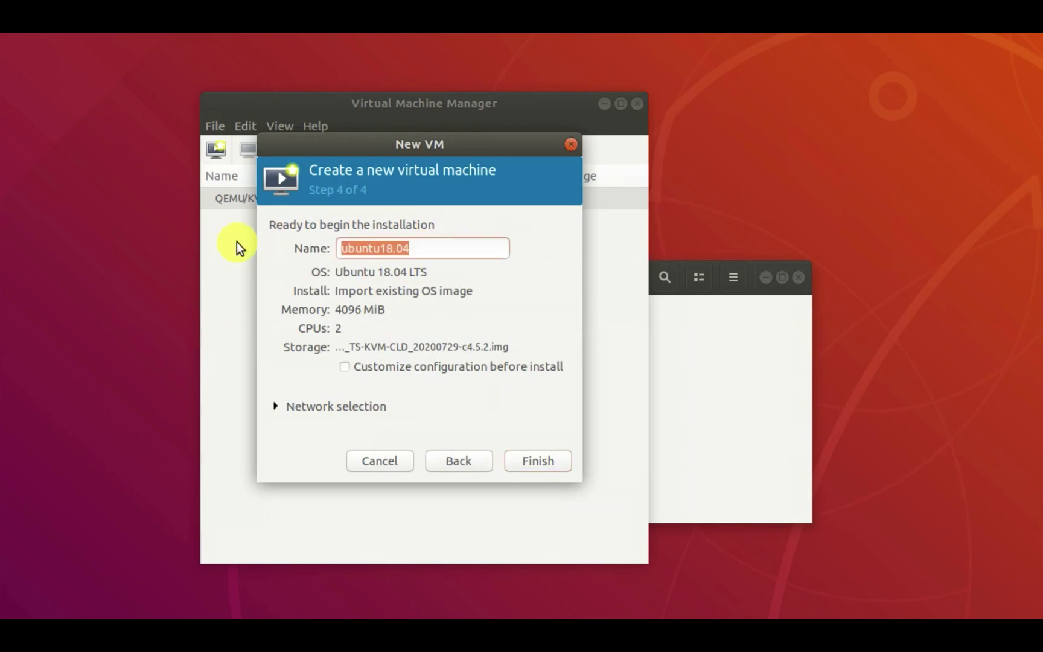
{"action": "type", "text": "QuTScloud"}
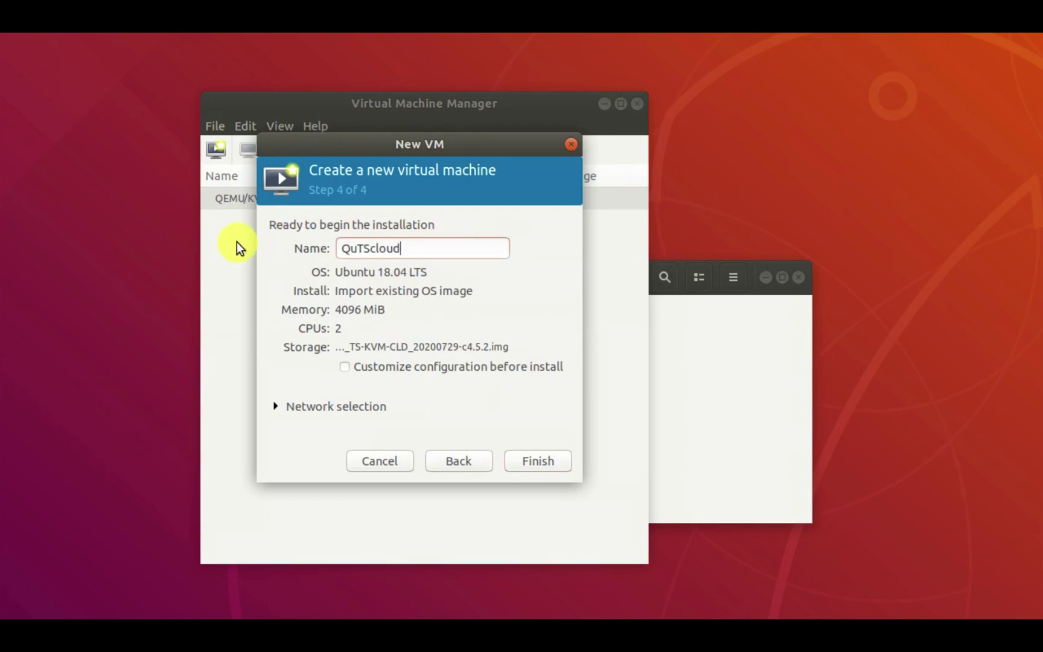
{"action": "type", "text": "c452"}
{"action": "left_click", "coordinate": [423, 366]}
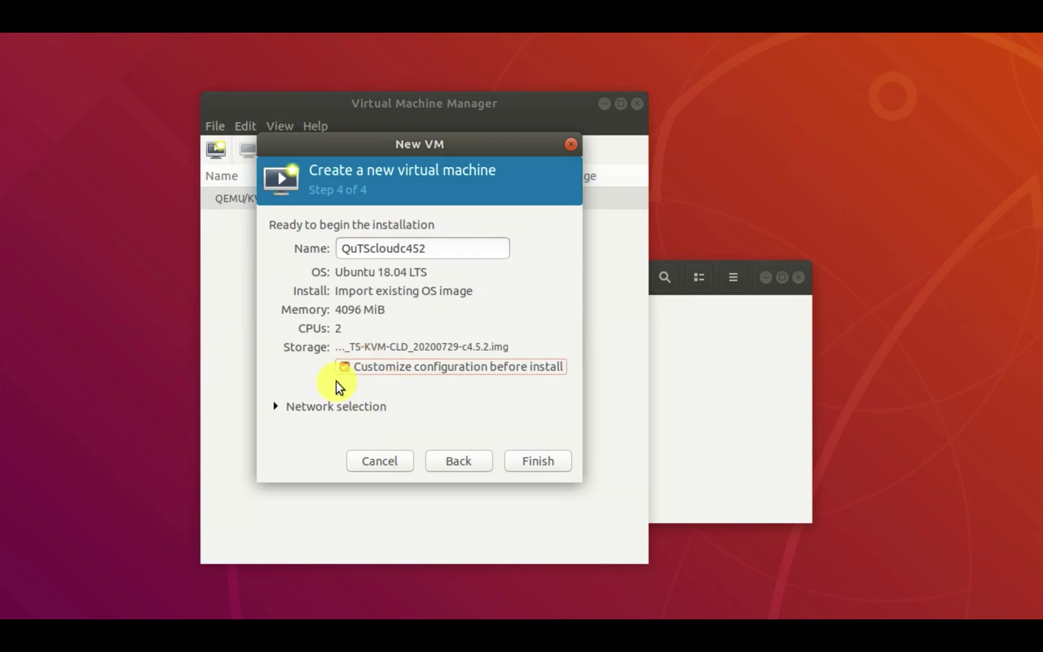
{"action": "left_click", "coordinate": [535, 466]}
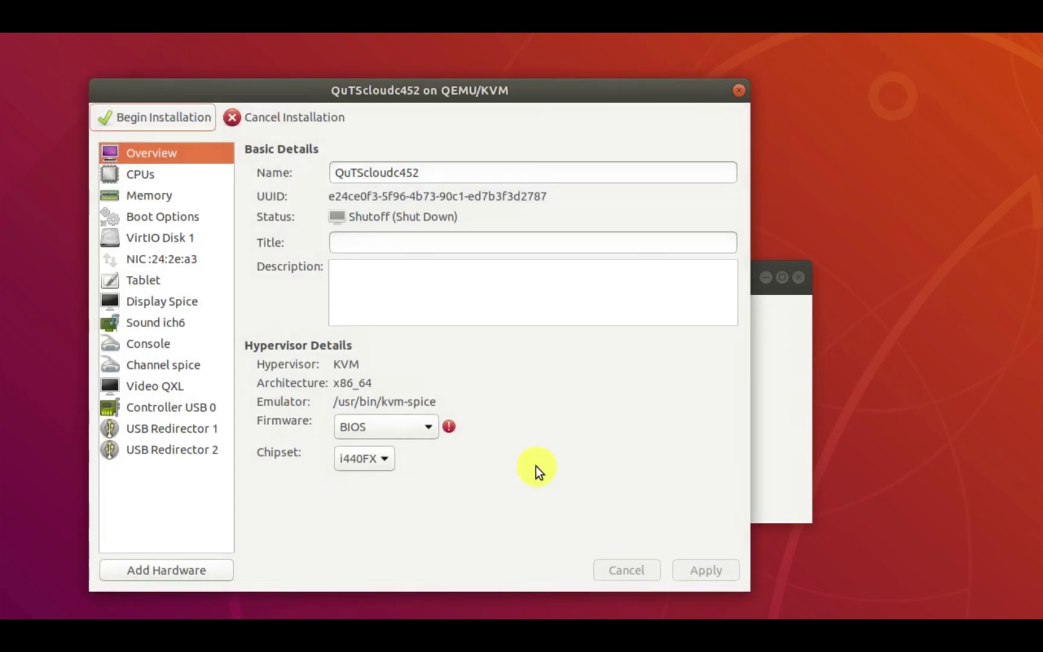
Add a new 200 GiB VirtIO disk image as extra storage for the virtual machine
{"action": "left_click_drag", "start_coordinate": [369, 90], "coordinate": [371, 89]}
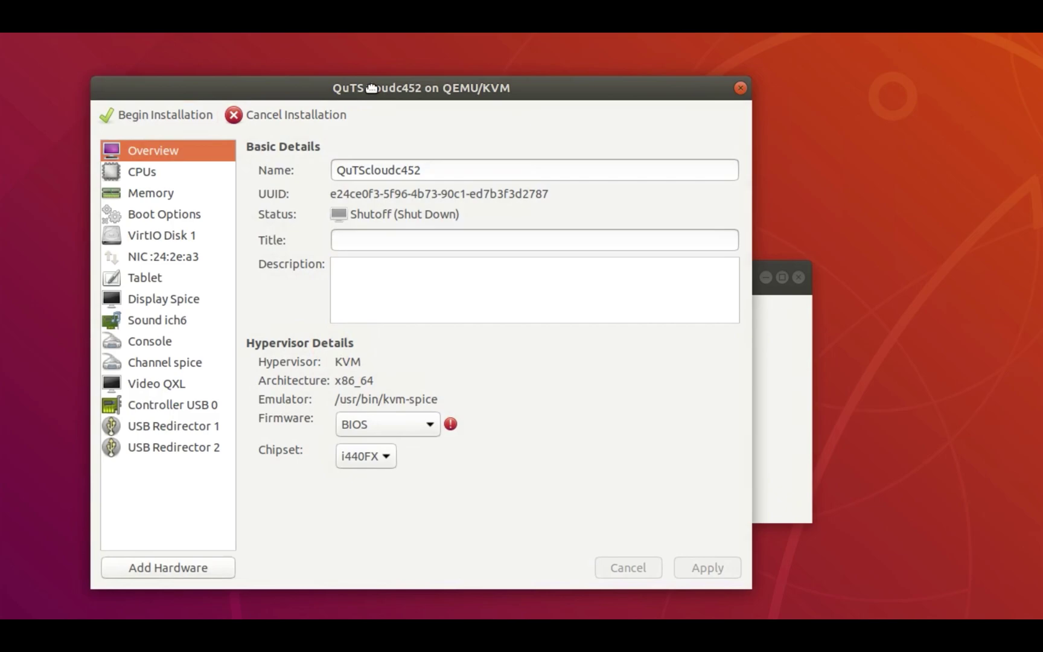
{"action": "left_click_drag", "start_coordinate": [372, 88], "coordinate": [406, 78]}
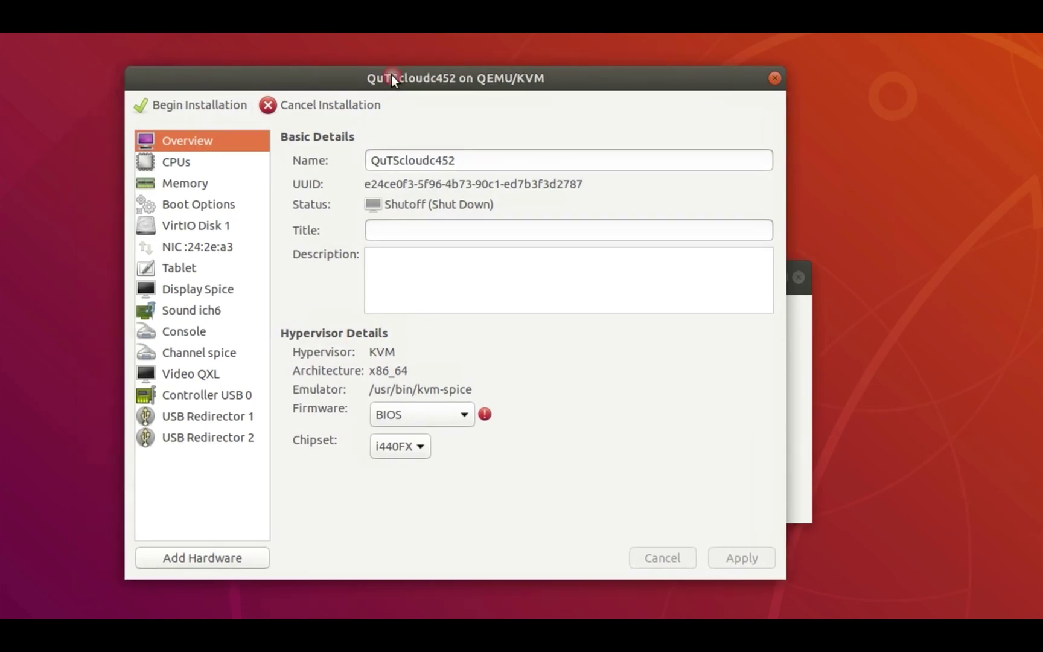
{"action": "left_click", "coordinate": [217, 222]}
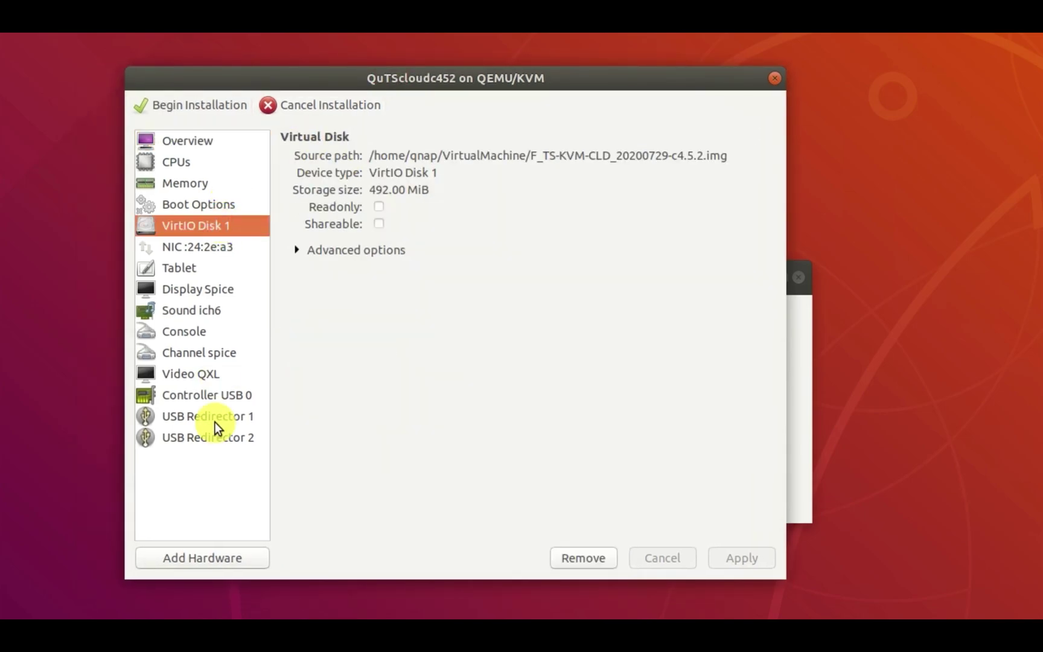
{"action": "left_click", "coordinate": [215, 560]}
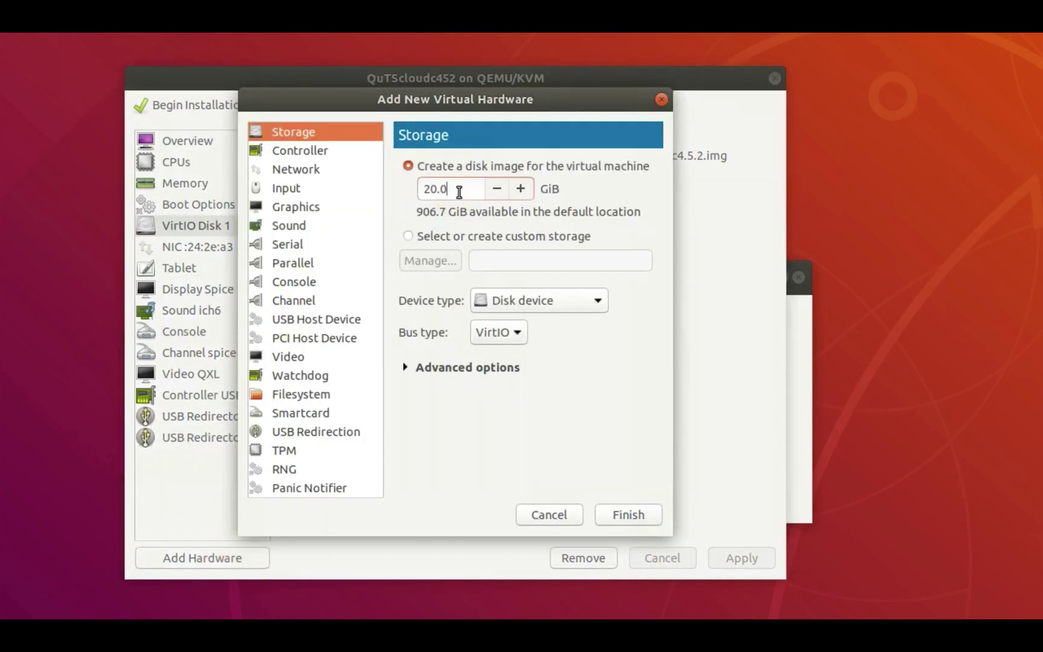
{"action": "triple_click", "coordinate": [459, 191]}
{"action": "type", "text": "200"}
{"action": "left_click_drag", "start_coordinate": [445, 189], "coordinate": [395, 181]}
{"action": "left_click", "coordinate": [635, 517]}
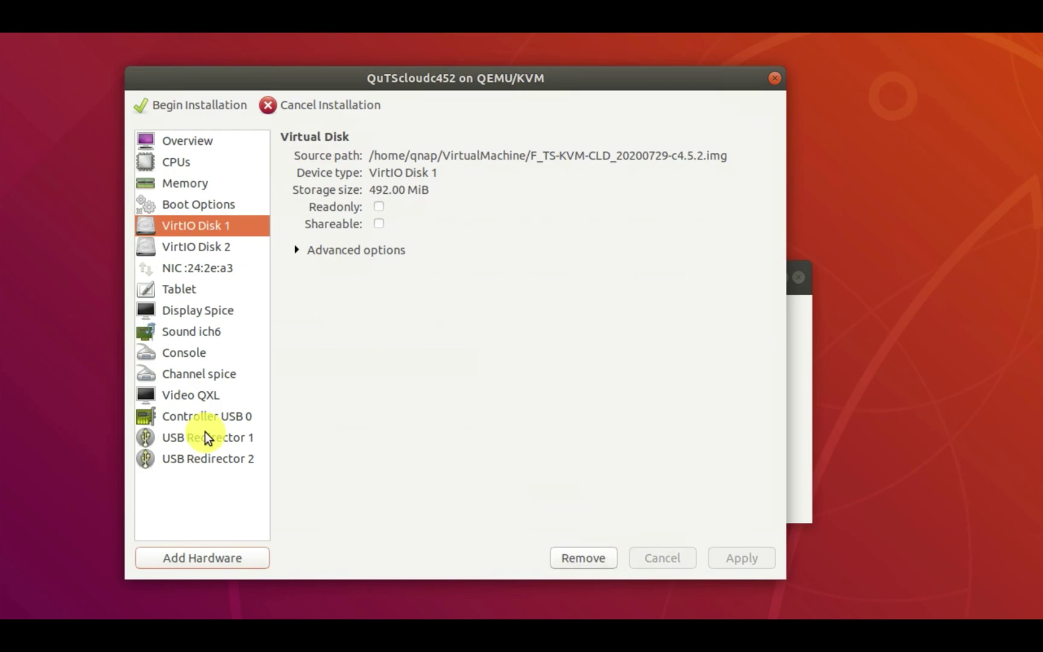
Begin the virtual machine's installation and move its console window fully into view while it boots
{"action": "left_click", "coordinate": [190, 101]}
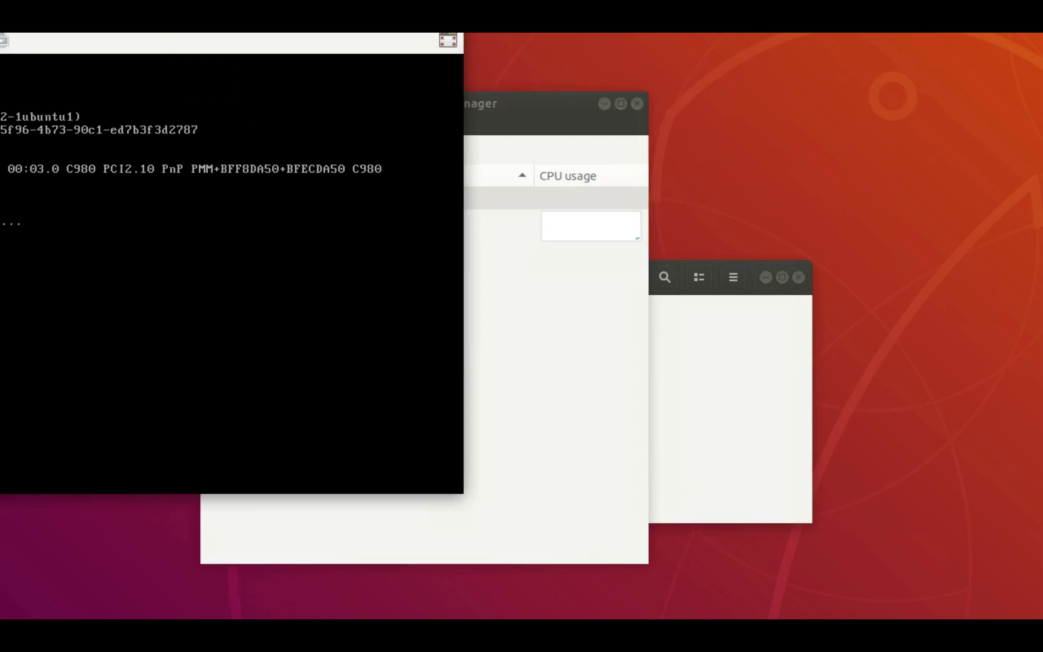
{"action": "left_click_drag", "start_coordinate": [181, 37], "coordinate": [553, 74]}
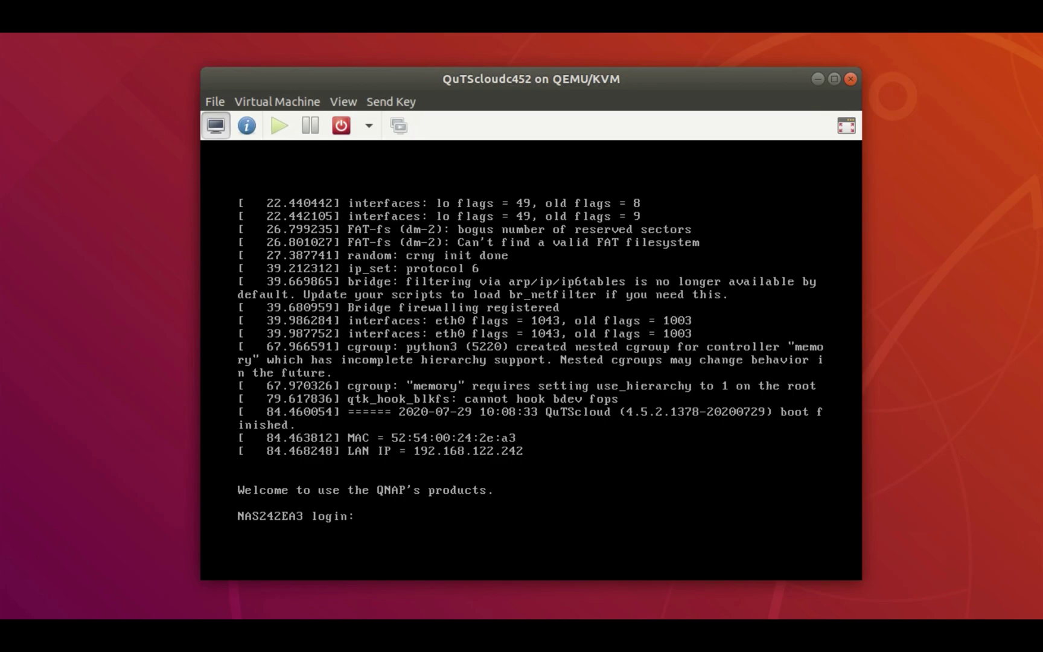
Switch to Firefox and open the QuTScloud web interface at 192.168.122.242 in a new tab
{"action": "key", "text": "alt+Tab"}
{"action": "left_click", "coordinate": [303, 91]}
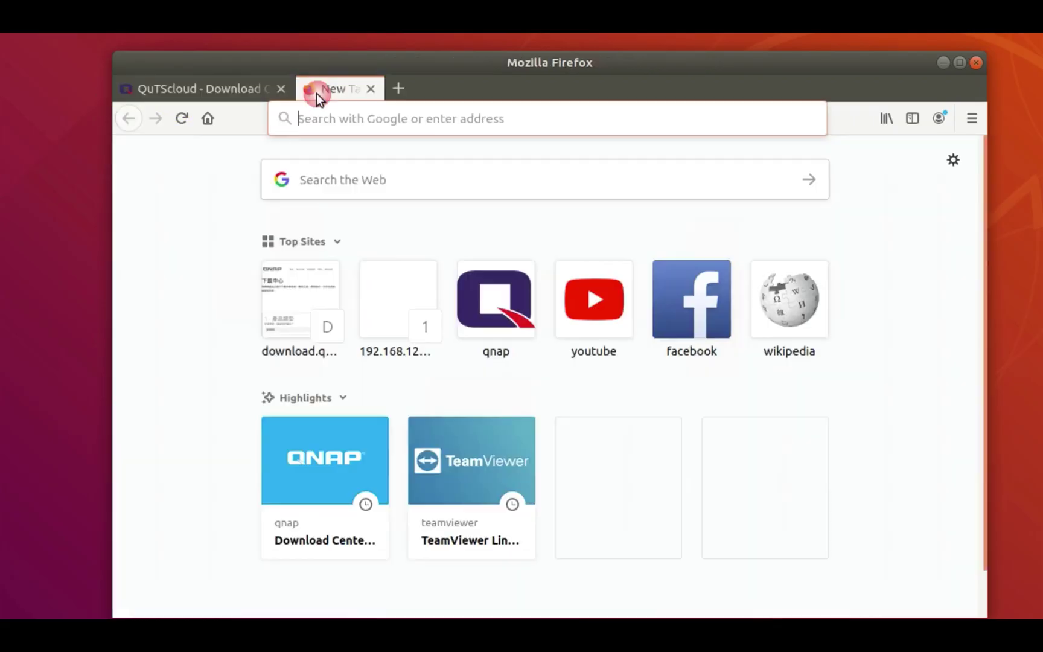
{"action": "left_click", "coordinate": [363, 118]}
{"action": "type", "text": "192."}
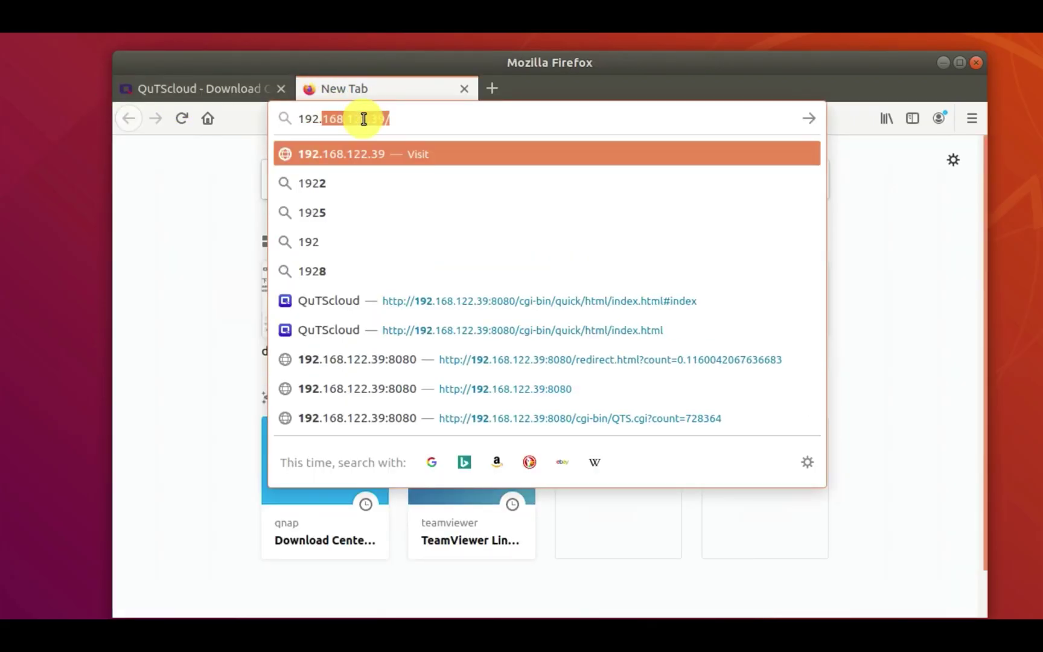
{"action": "type", "text": "168.122.24"}
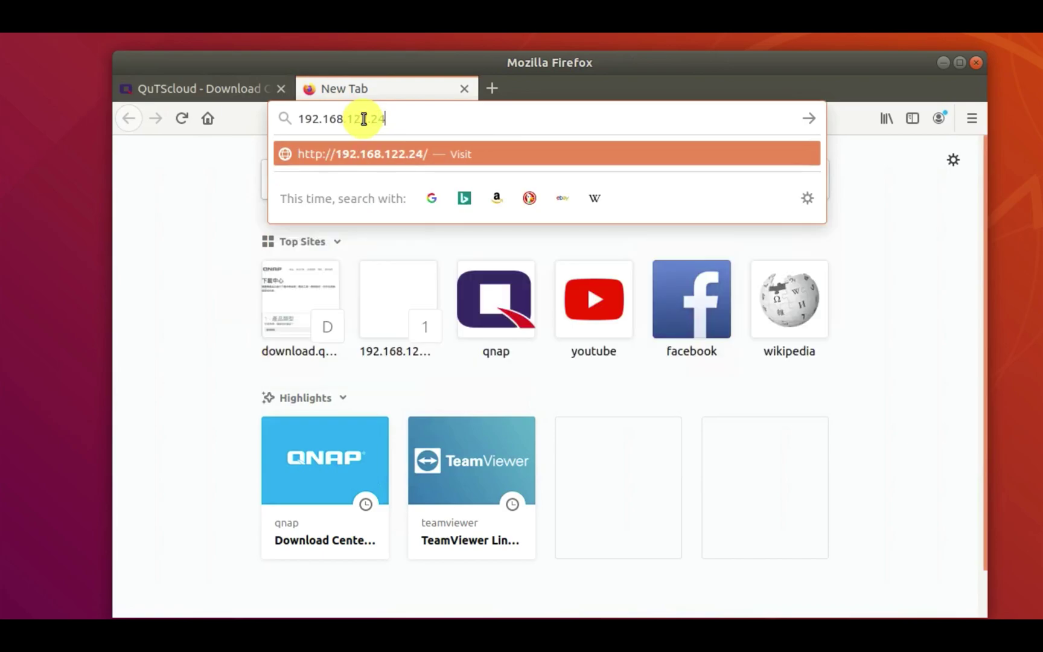
{"action": "type", "text": "2"}
{"action": "key", "text": "Return"}
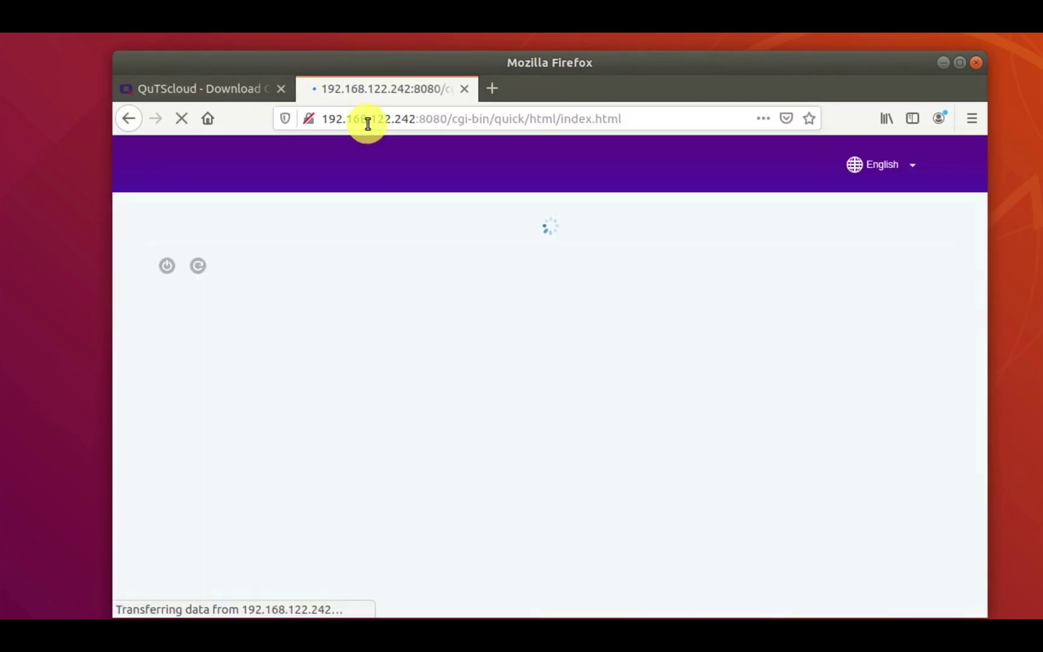
Start the QTS Smart Installation and point out the license key entry heading
{"action": "left_click_drag", "start_coordinate": [608, 65], "coordinate": [600, 61]}
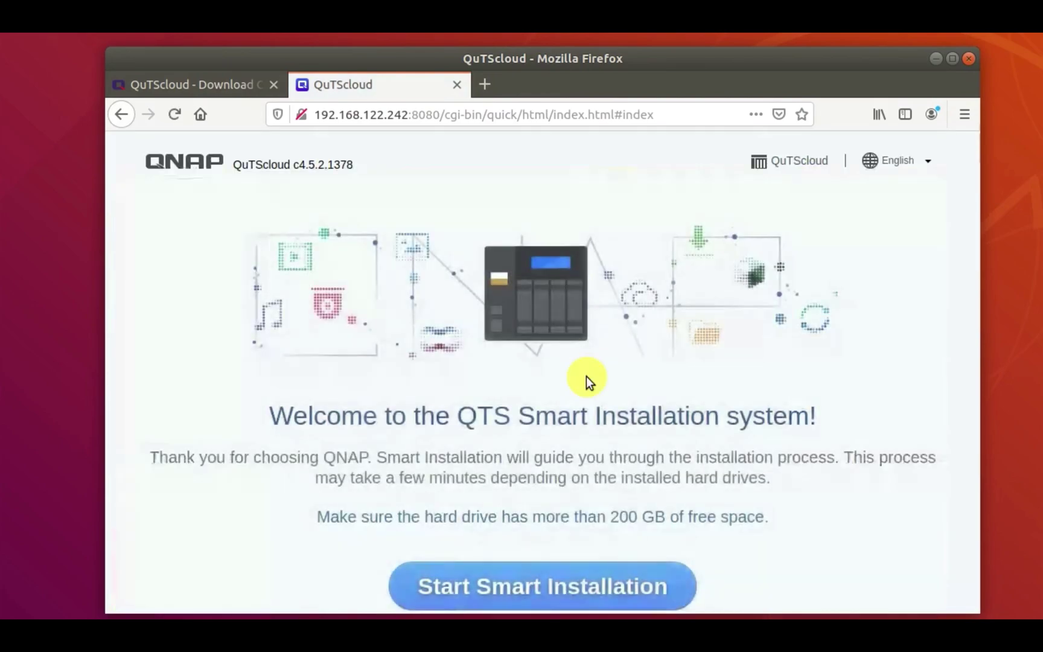
{"action": "left_click", "coordinate": [601, 593]}
{"action": "left_click_drag", "start_coordinate": [436, 326], "coordinate": [671, 319]}
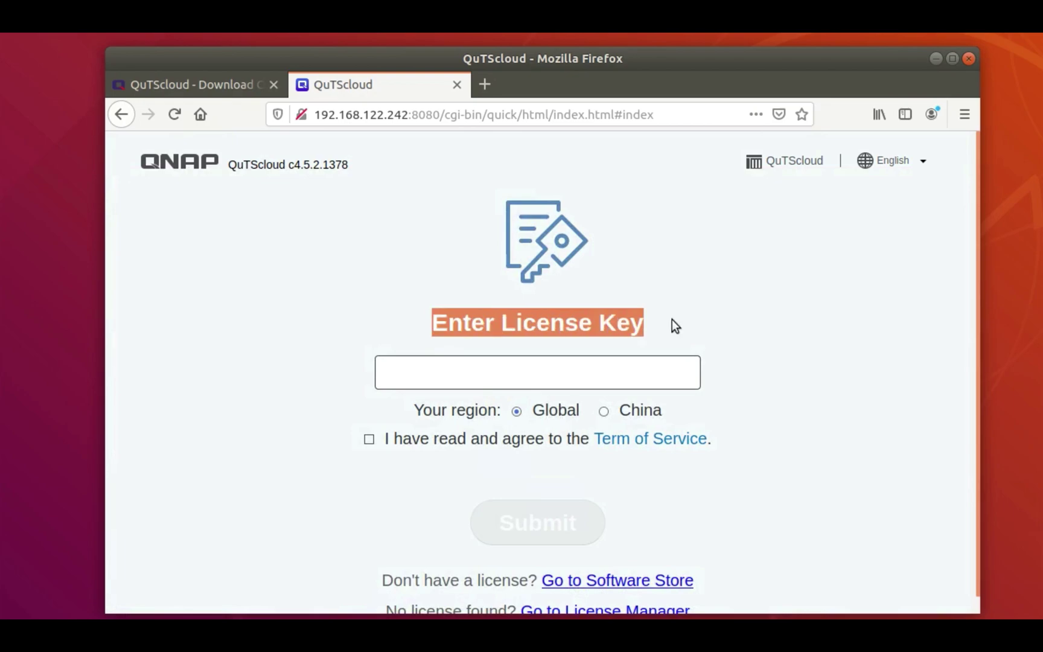
{"action": "left_click", "coordinate": [747, 427]}
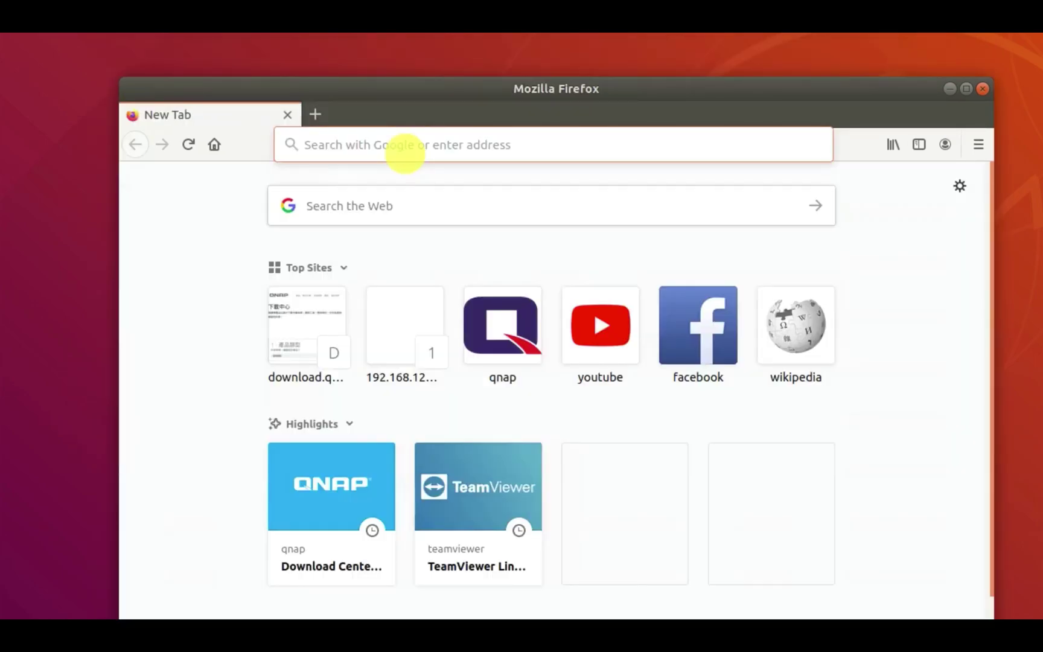
Begin entering a web address in the new browser window
{"action": "left_click", "coordinate": [403, 148]}
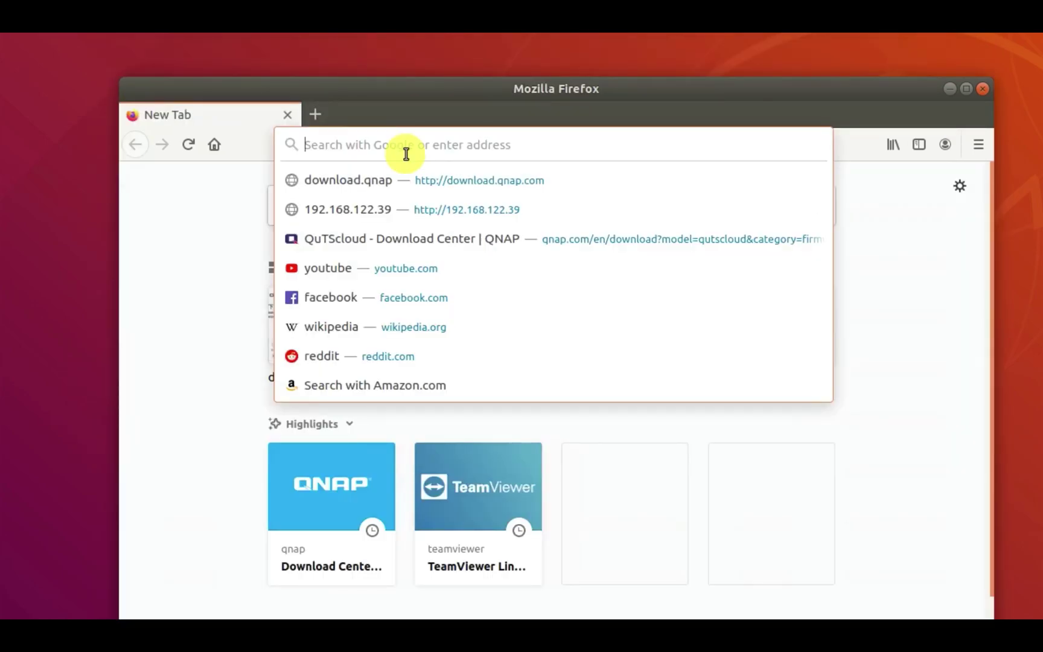